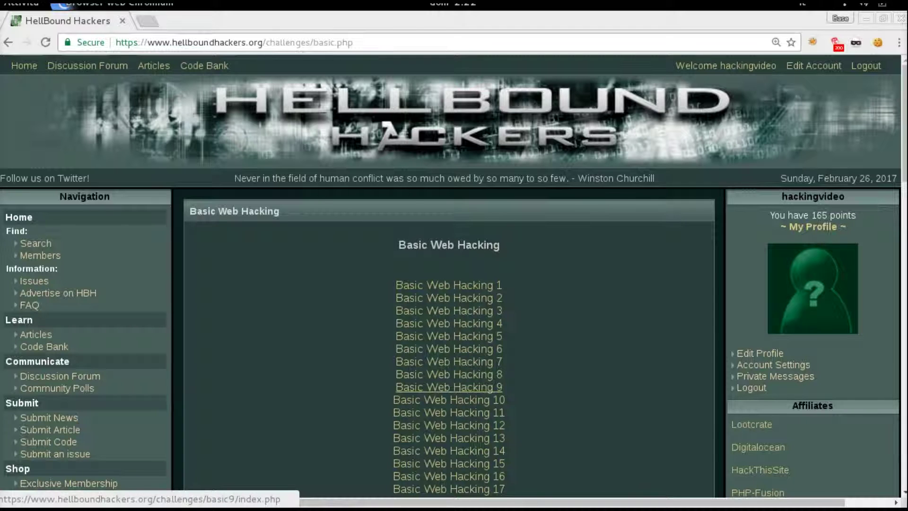
Step: Open Basic Web Hacking 9 and read its Search for and Username labels and the 'files' hint
click(448, 387)
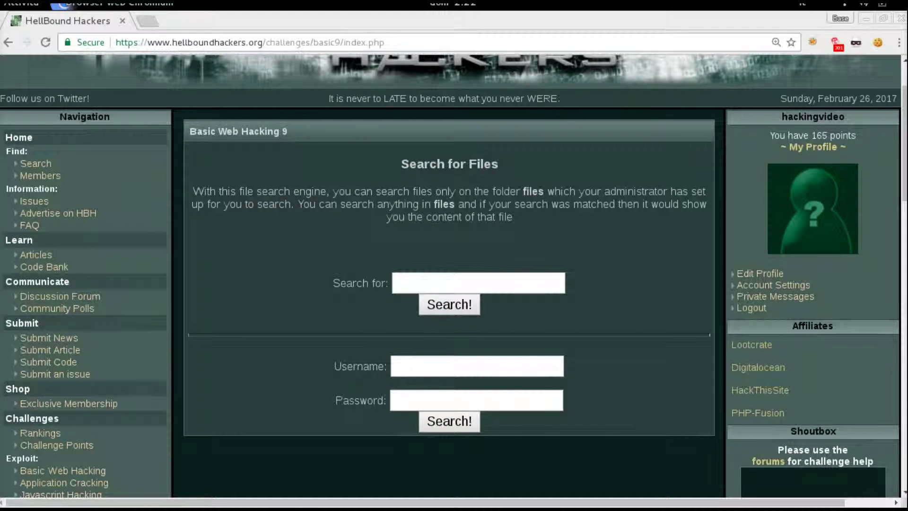
drag(333, 282, 386, 283)
drag(333, 366, 565, 366)
drag(333, 283, 381, 283)
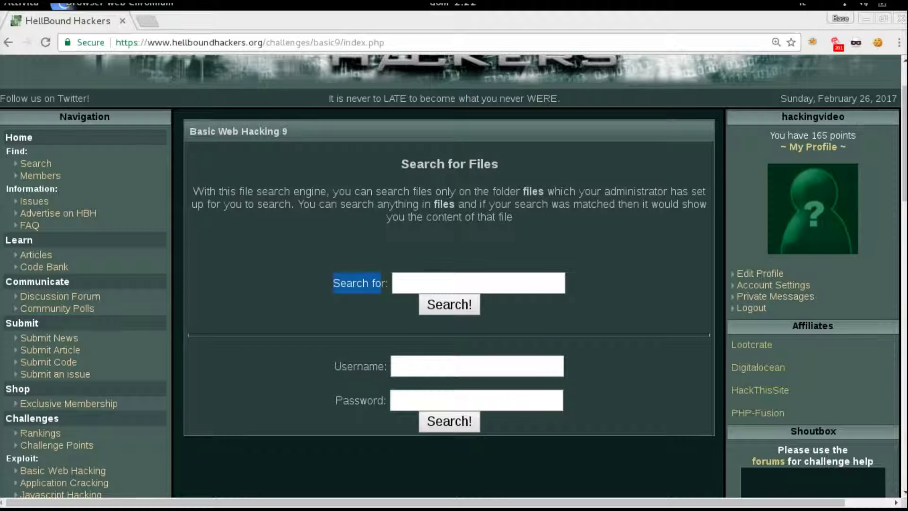
click(383, 283)
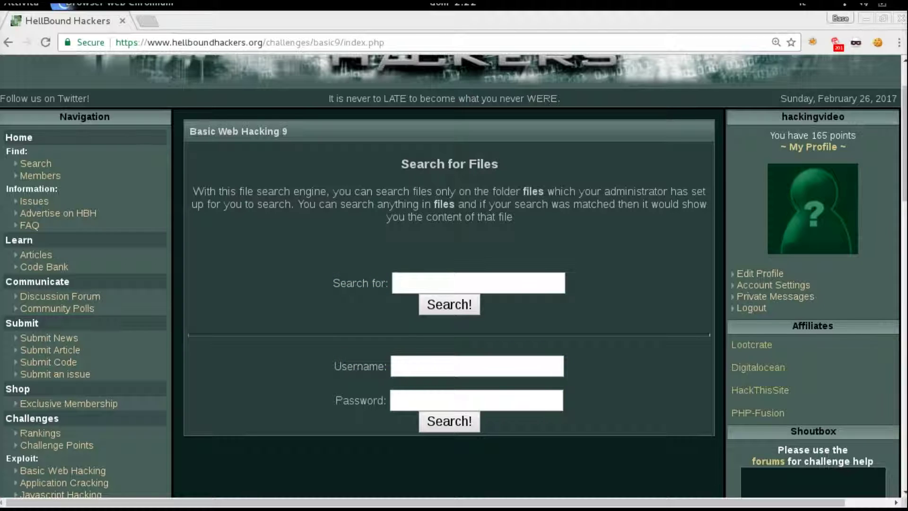
double_click(533, 191)
key(ctrl+c)
Step: Replace index.php with files/ in the URL to load the Index of files listing
drag(344, 42, 385, 43)
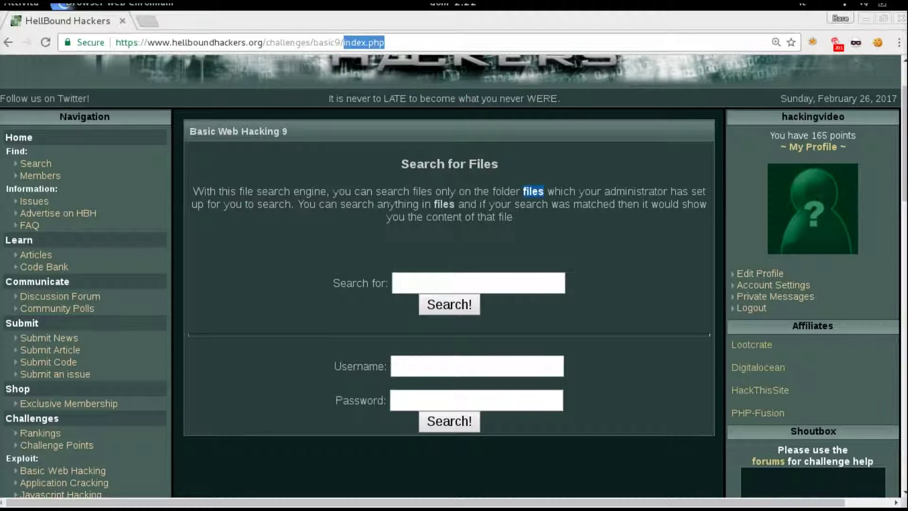
key(BackSpace)
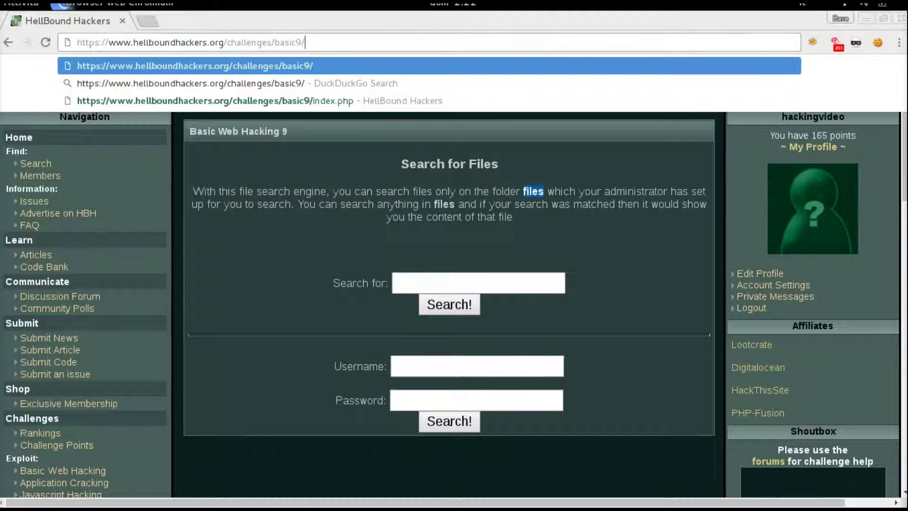
key(ctrl+v)
text(/)
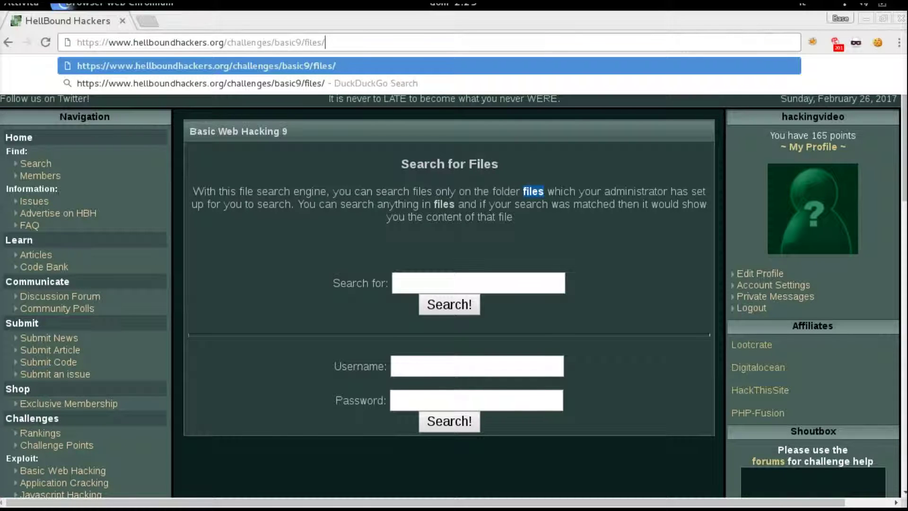
key(Return)
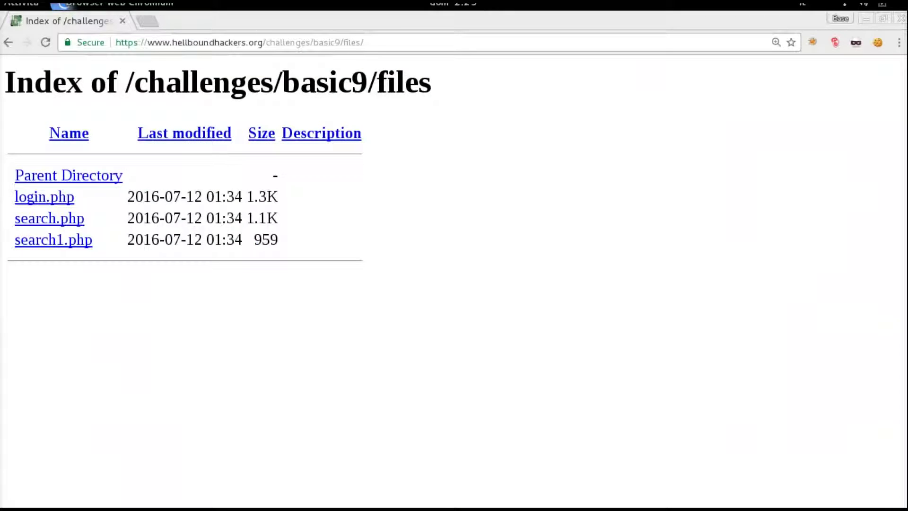
drag(17, 81, 232, 82)
click(232, 81)
Step: Open login.php in a new tab and switch to its Please Login page
right_click(51, 199)
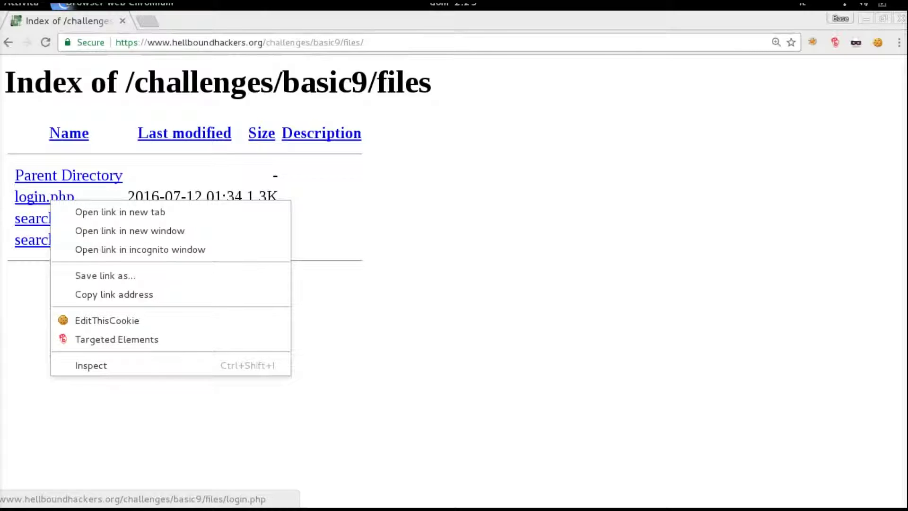
click(120, 212)
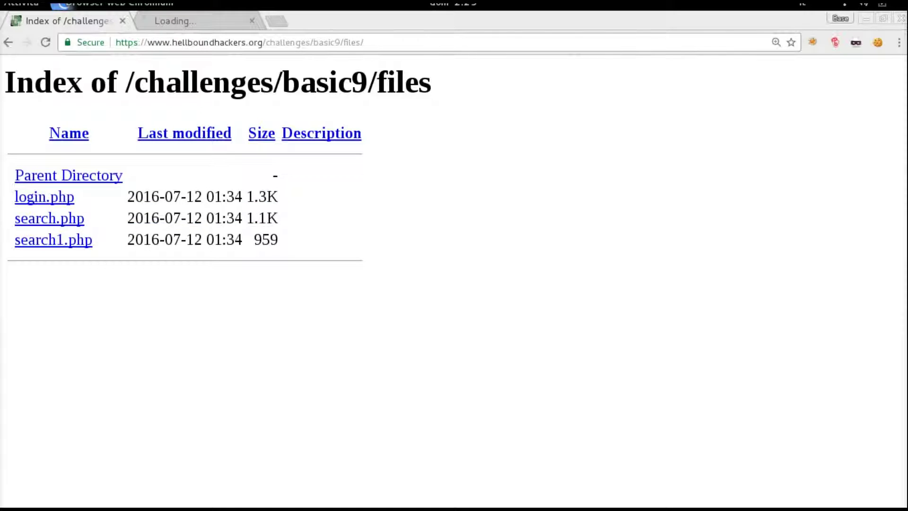
key(ctrl+Tab)
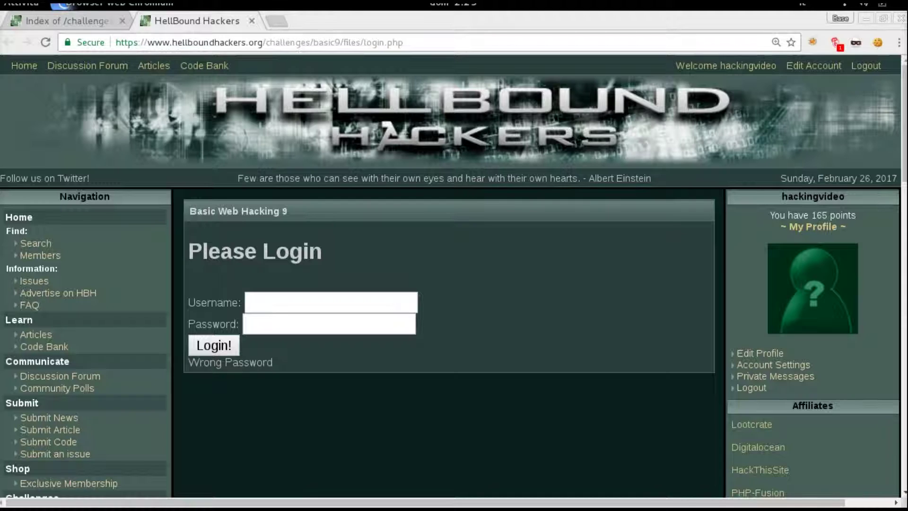
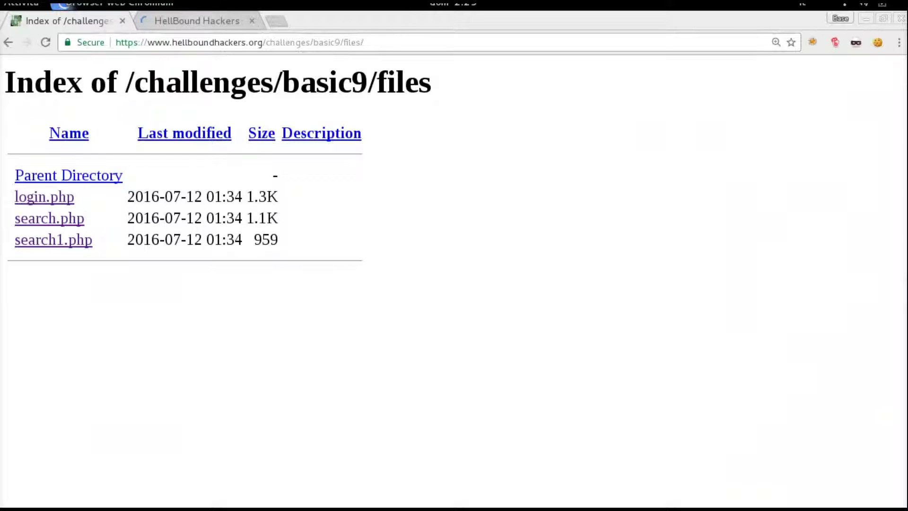
Step: Open the basic9 /files/ directory listing in a new tab, then enter 'test' in the challenge's file search
key(ctrl+l)
key(ctrl+c)
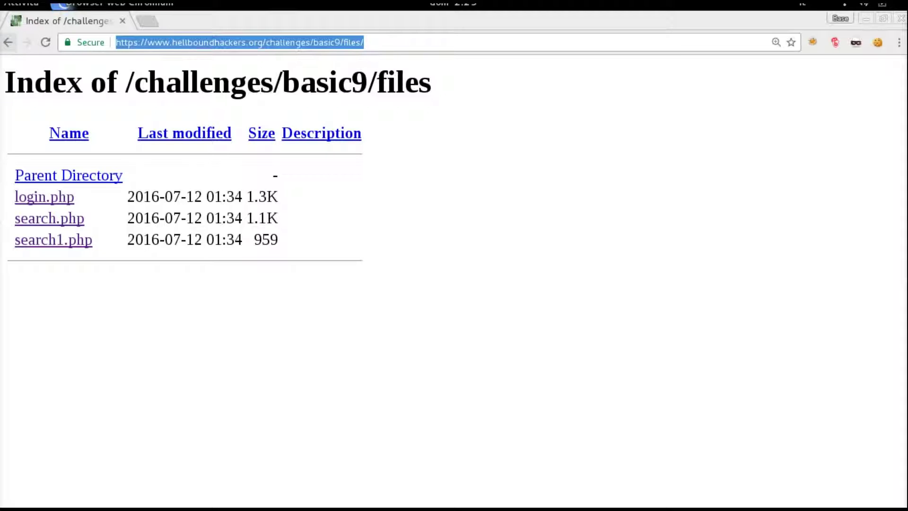
key(alt+Left)
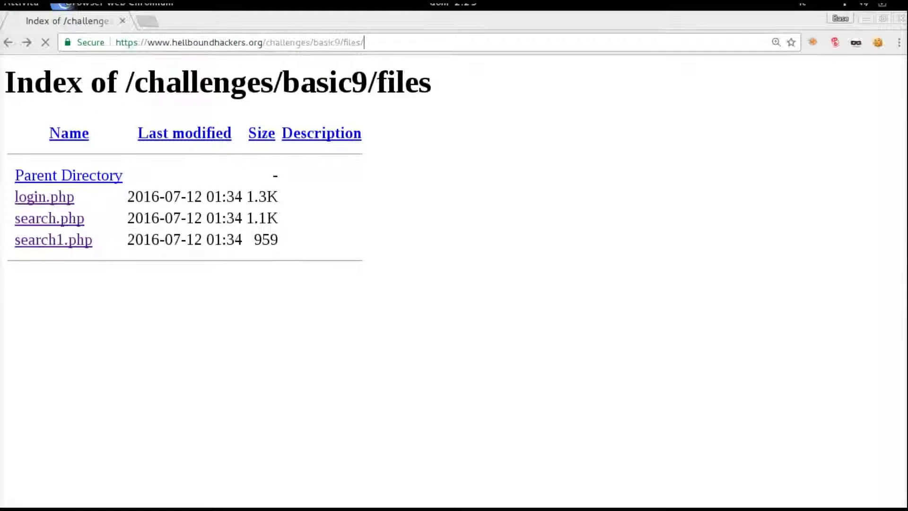
key(ctrl+t)
key(ctrl+v)
key(Return)
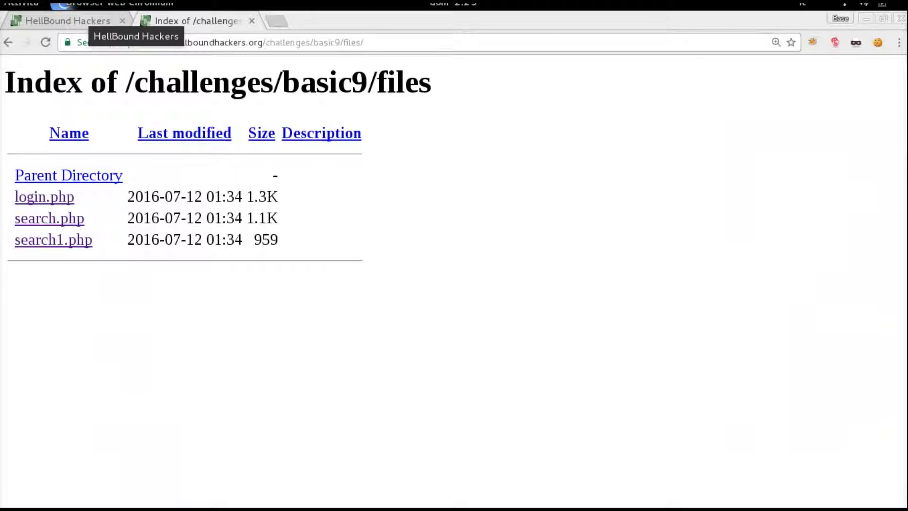
click(90, 21)
text(test)
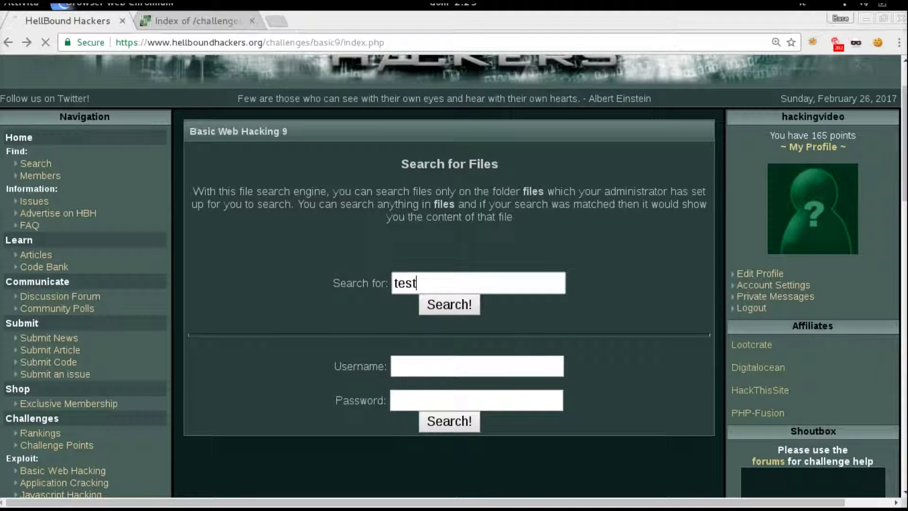
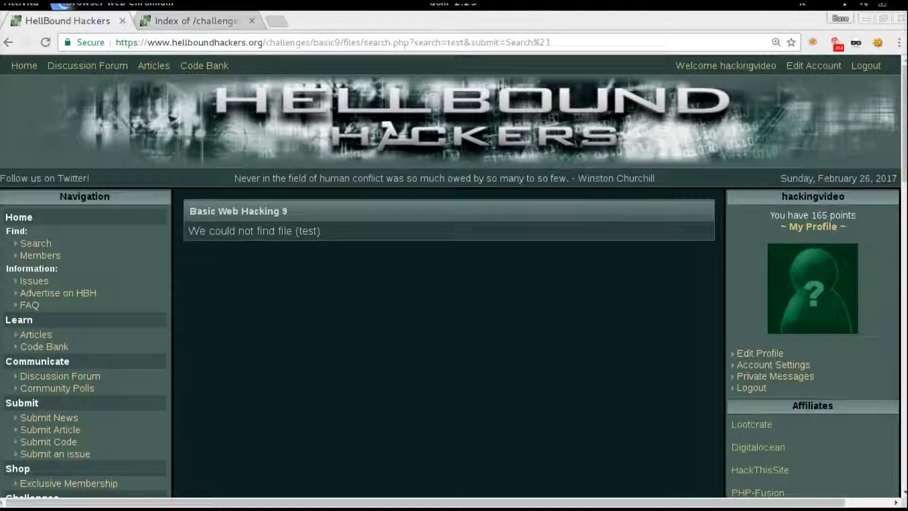
Step: Check the challenge file listing, then go back to the Basic Web Hacking 9 search form
key(ctrl+Tab)
key(ctrl+Tab)
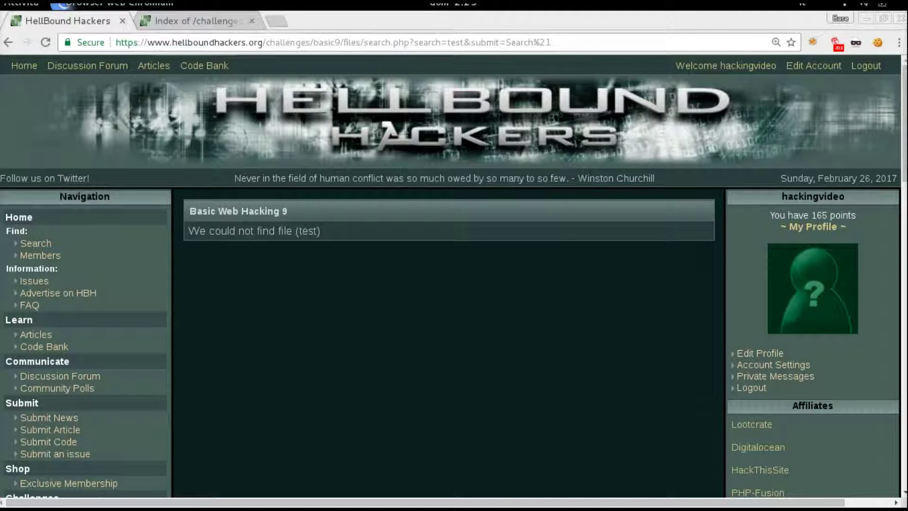
key(alt+Left)
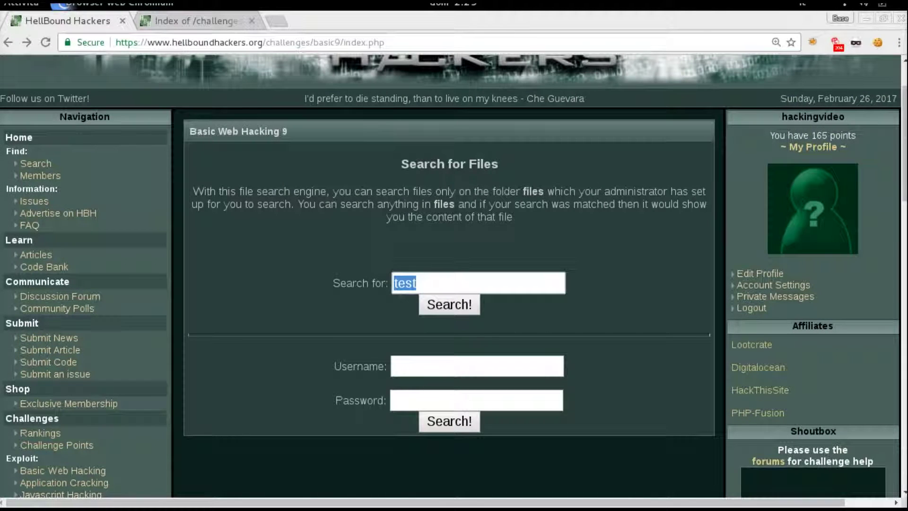
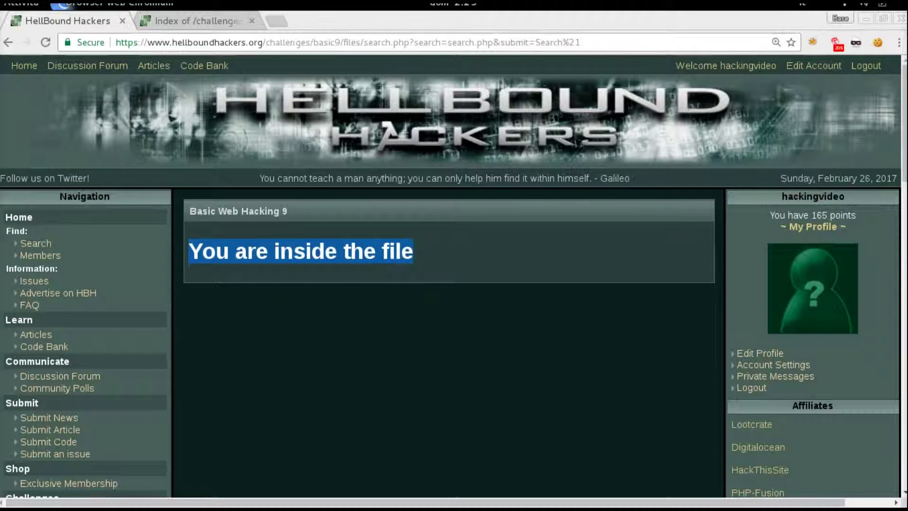
Step: Take the login.php file name from the files listing and load the Basic Web Hacking 9 search page for login.php
key(ctrl+Tab)
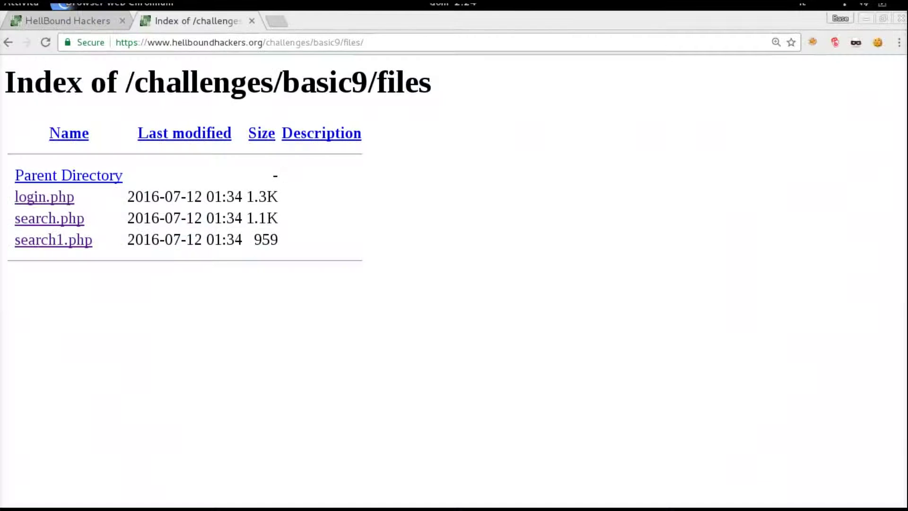
drag(74, 197, 15, 197)
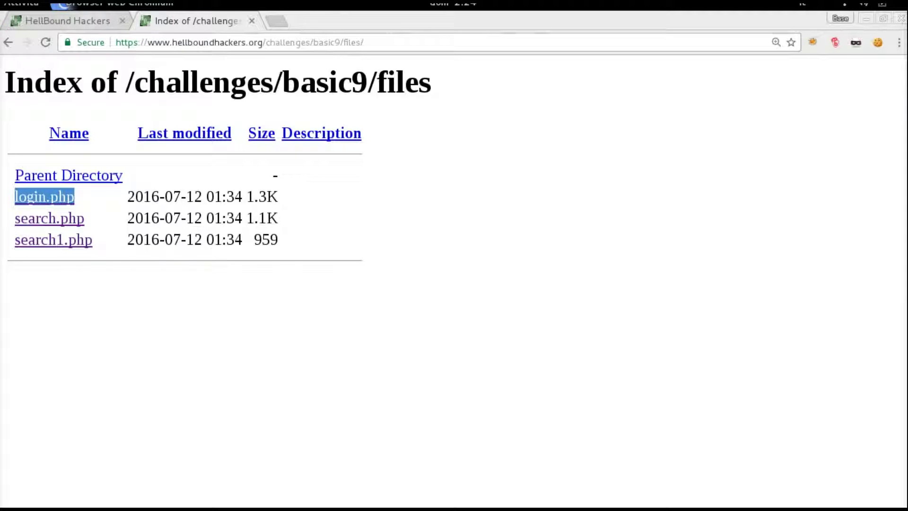
key(ctrl+shift+Tab)
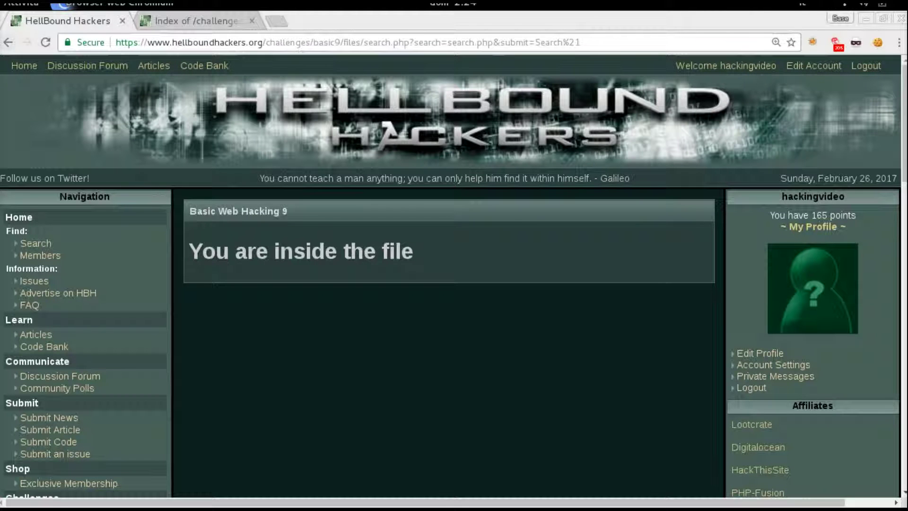
key(alt+Left)
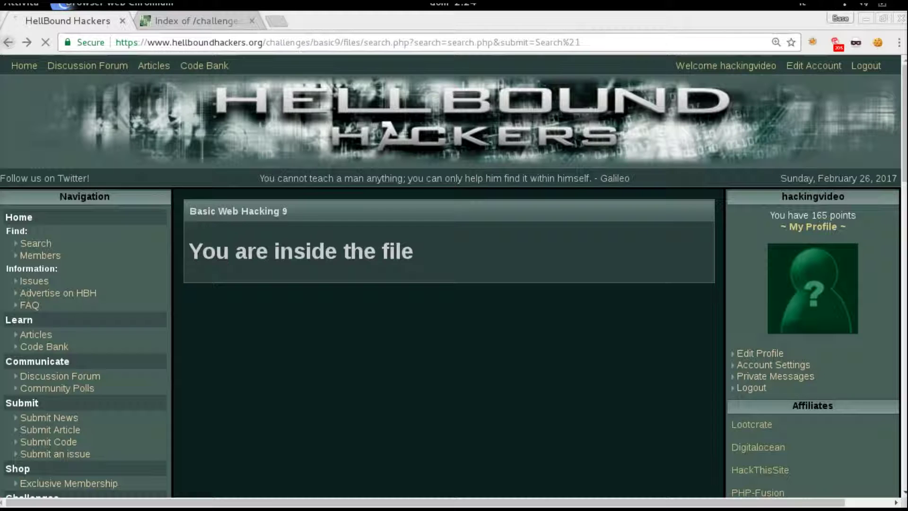
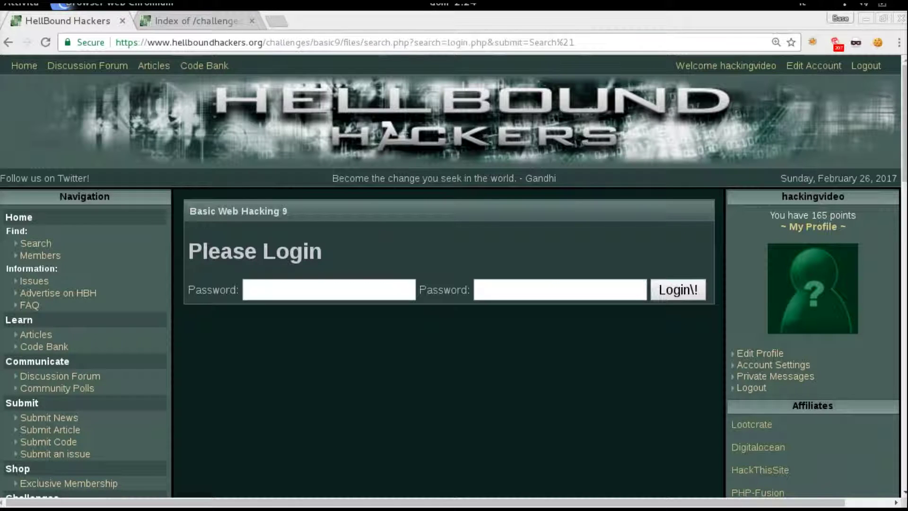
Step: Select the Please Login heading text, then enter the same test password into both password fields
drag(188, 250, 328, 250)
click(328, 290)
text(asd)
key(Tab)
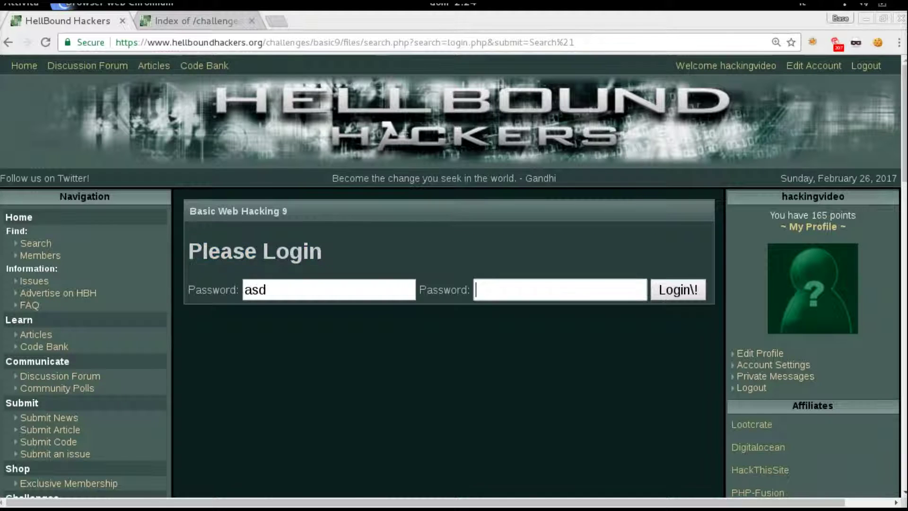
text(asd)
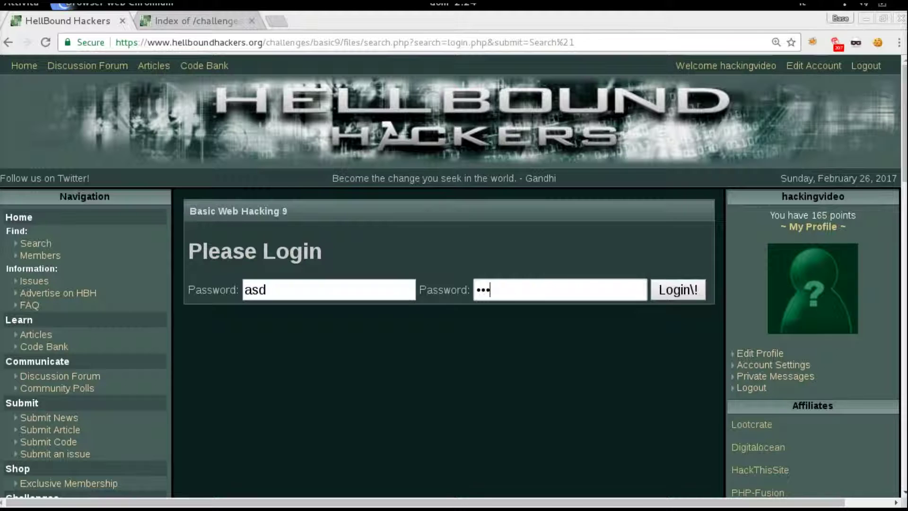
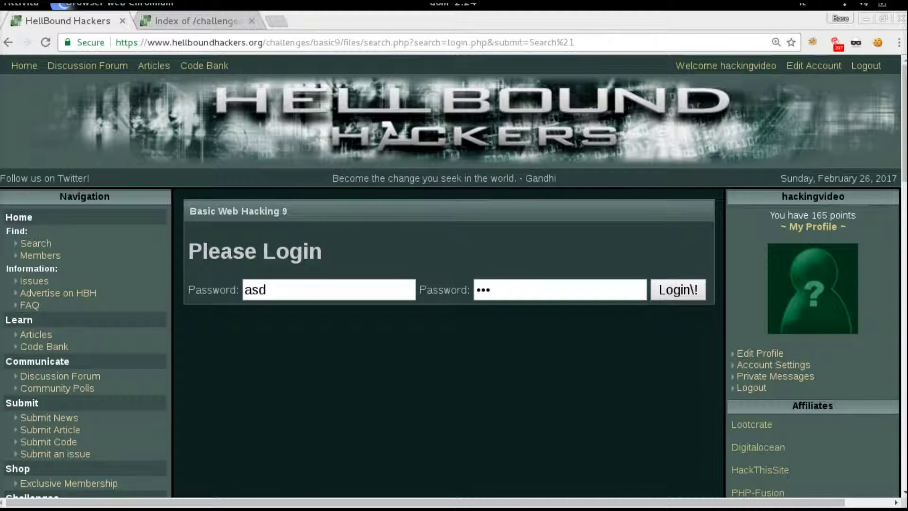
Step: Inspect the Please Login form's username and password inputs posting to login.php, then close DevTools
right_click(429, 258)
click(459, 482)
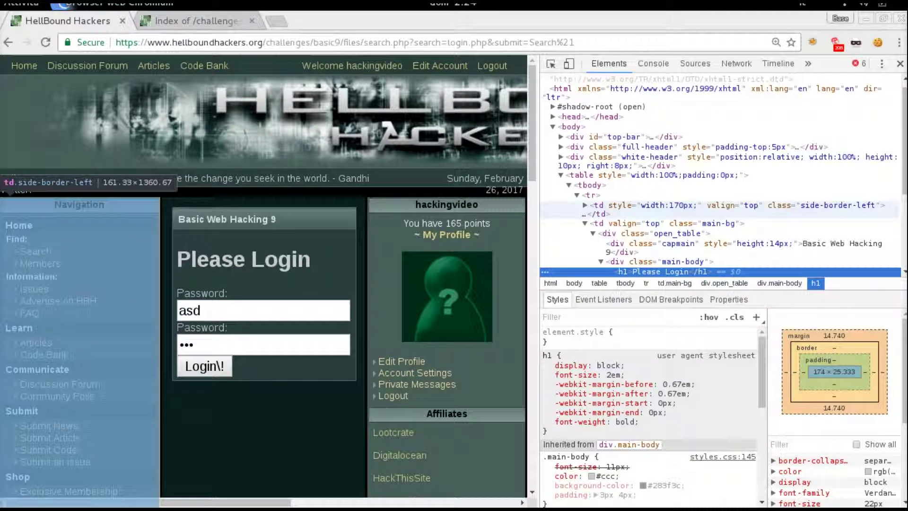
scroll(719, 175, down, 4)
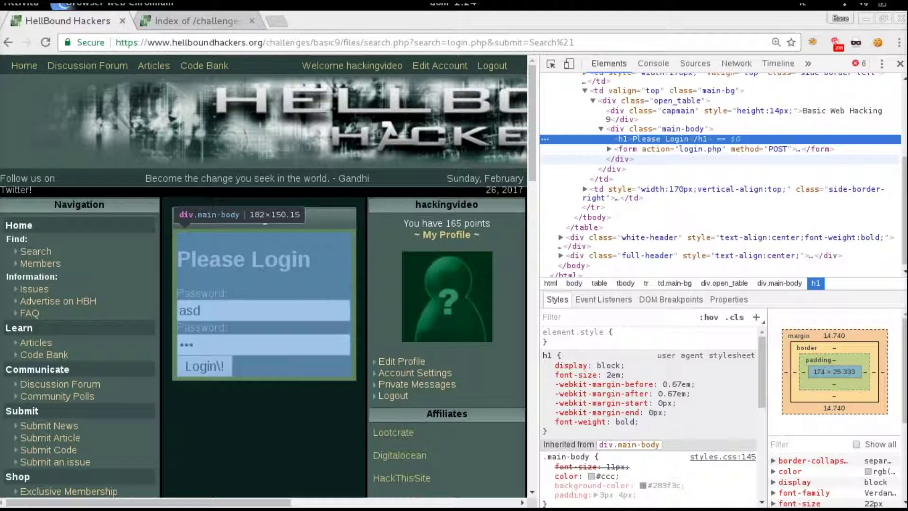
click(609, 148)
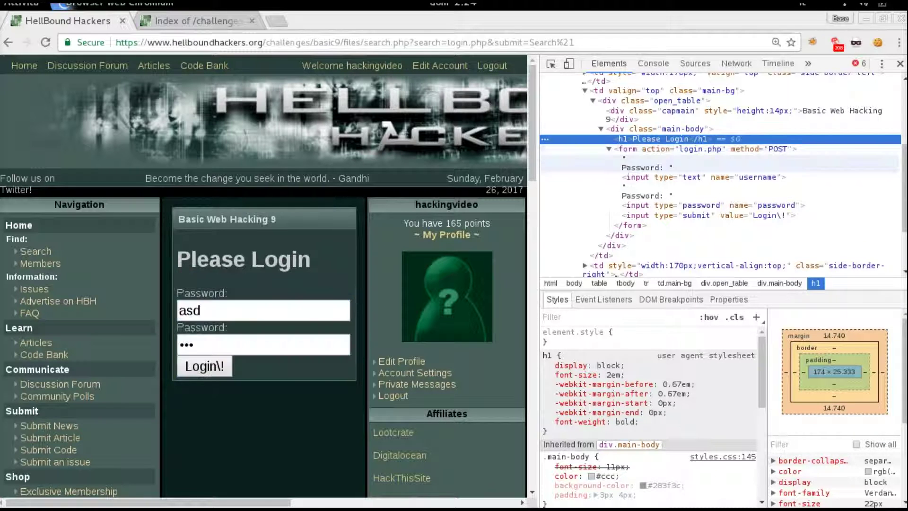
click(900, 64)
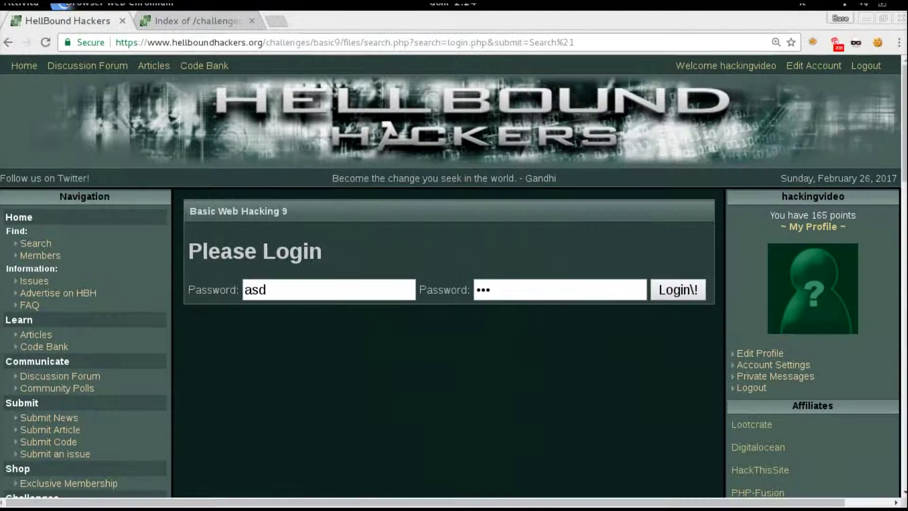
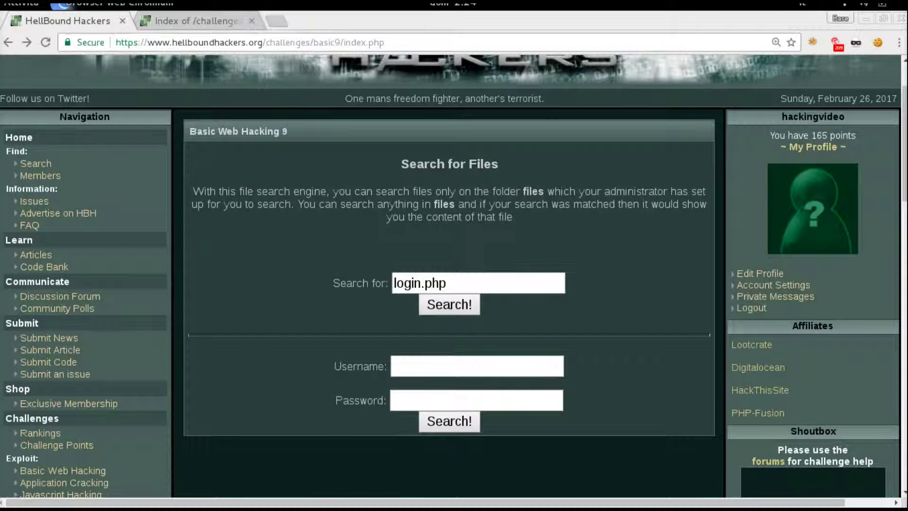
click(447, 283)
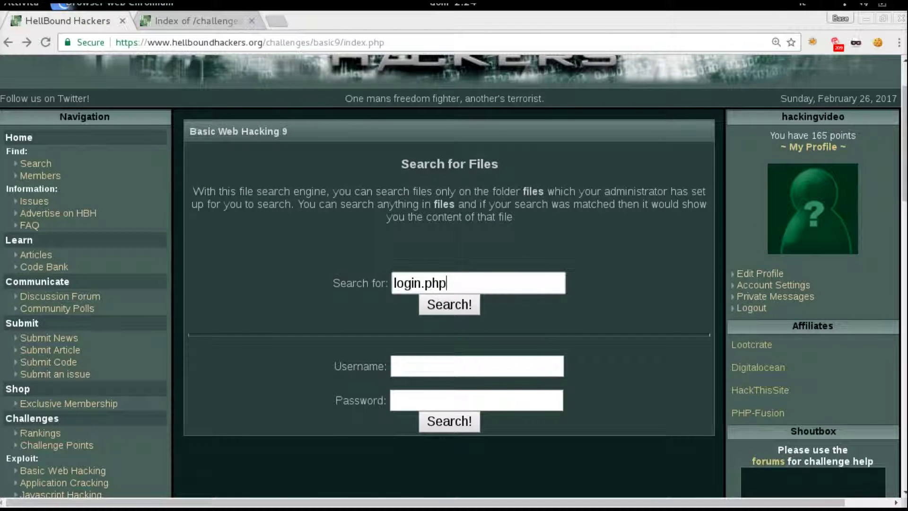
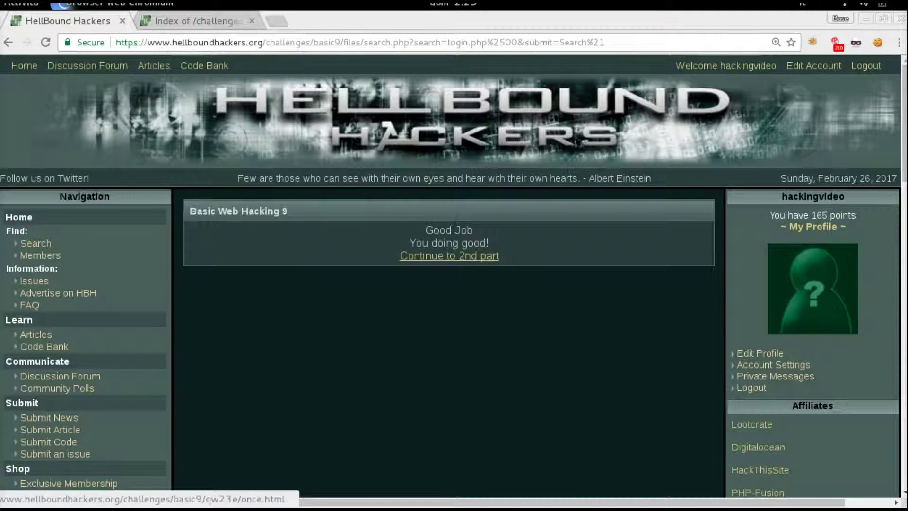
Step: Continue to the second part of Basic Web 9 and select the file name in the address bar
click(449, 256)
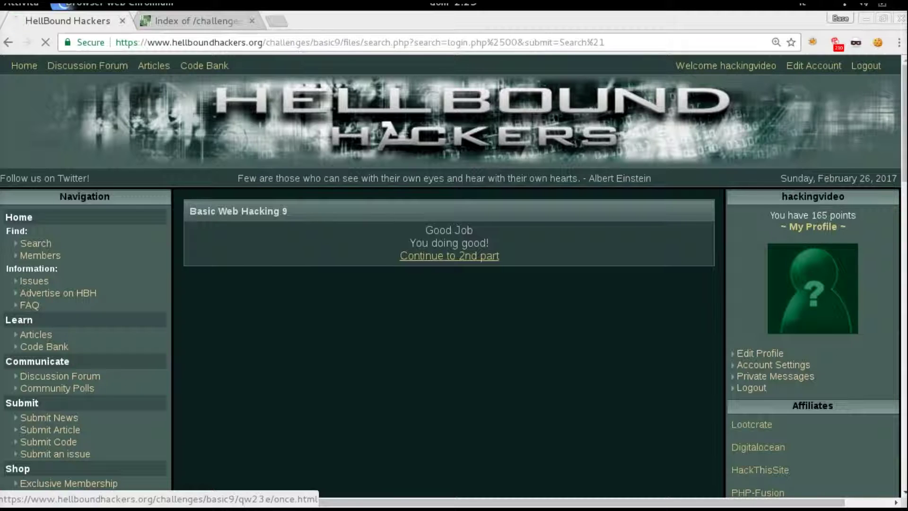
mouse_move(417, 42)
mouse_down()
mouse_move(334, 42)
mouse_move(416, 42)
mouse_up()
Step: Try the qw23e/ directory without the file name, then return to the once.html login page
key(BackSpace)
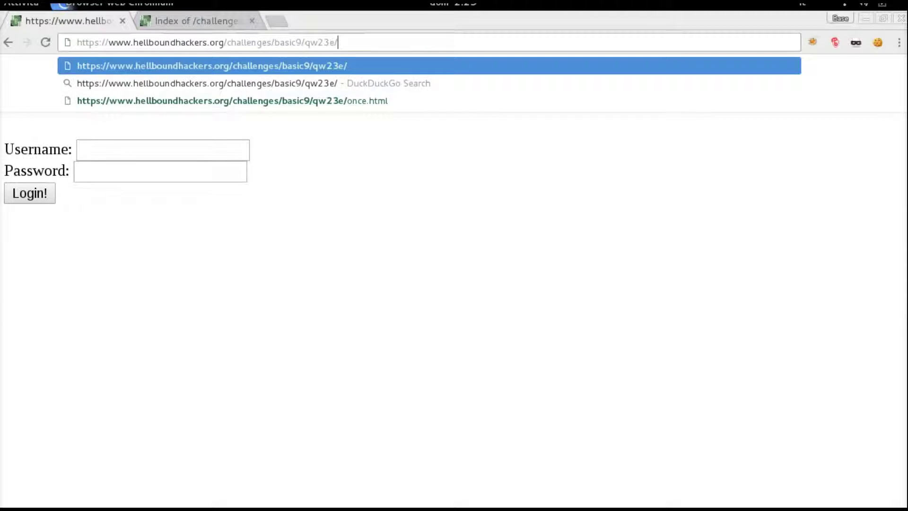
key(Return)
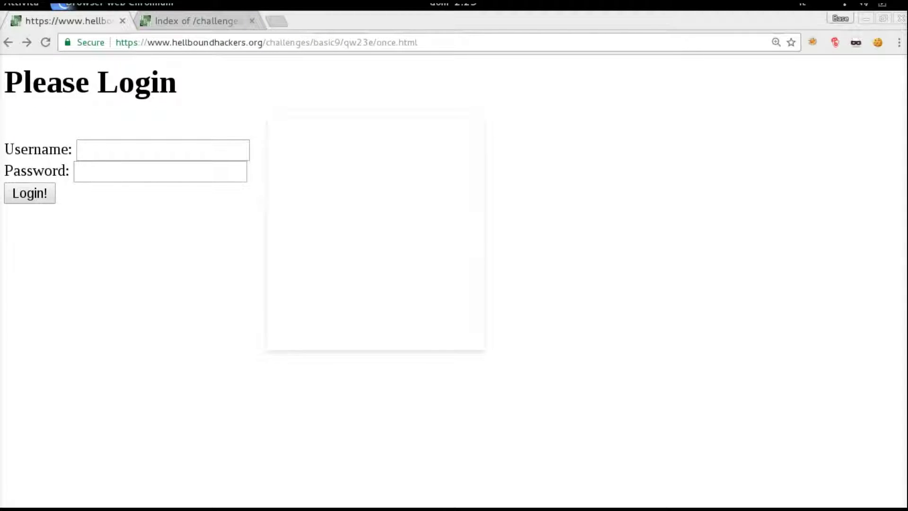
key(Down)
key(Down)
key(Down)
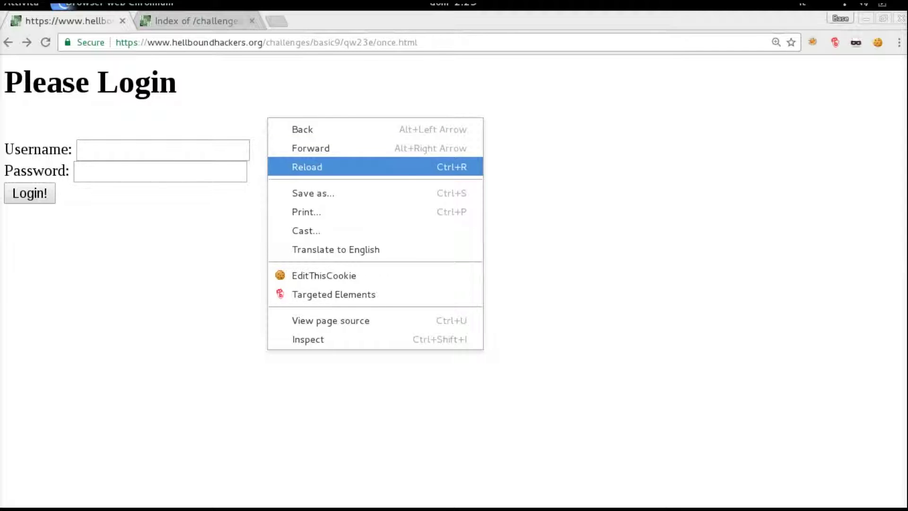
Step: View the login page's HTML source in a new tab and select the hidden note
click(331, 320)
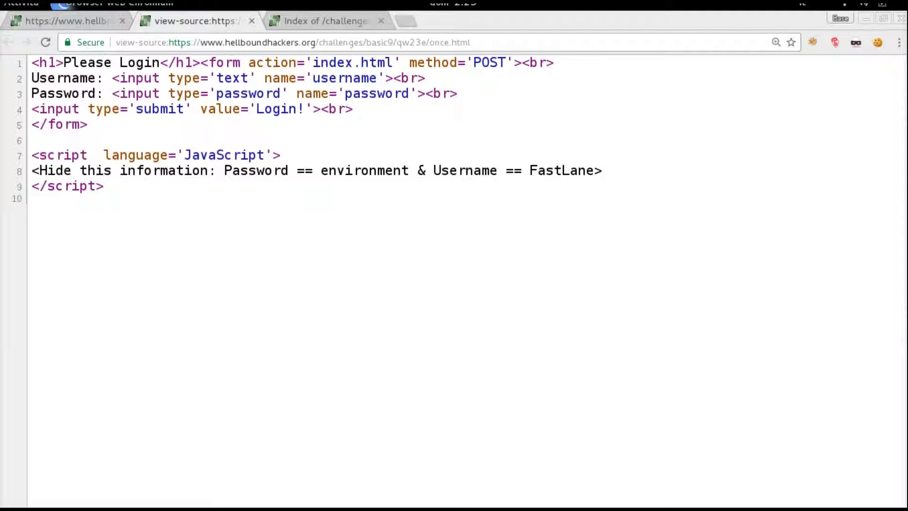
drag(32, 170, 57, 170)
drag(64, 170, 80, 170)
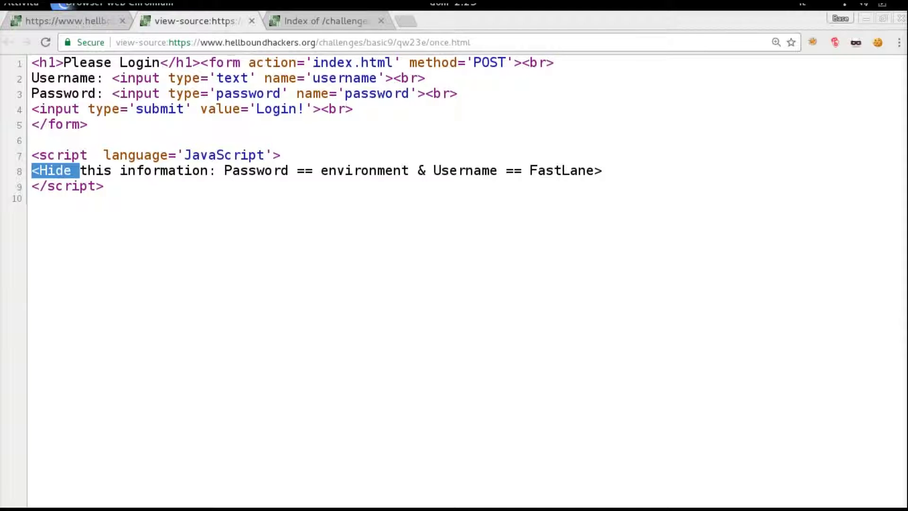
Step: Copy the hidden username from the note on line 8 of the source
double_click(365, 170)
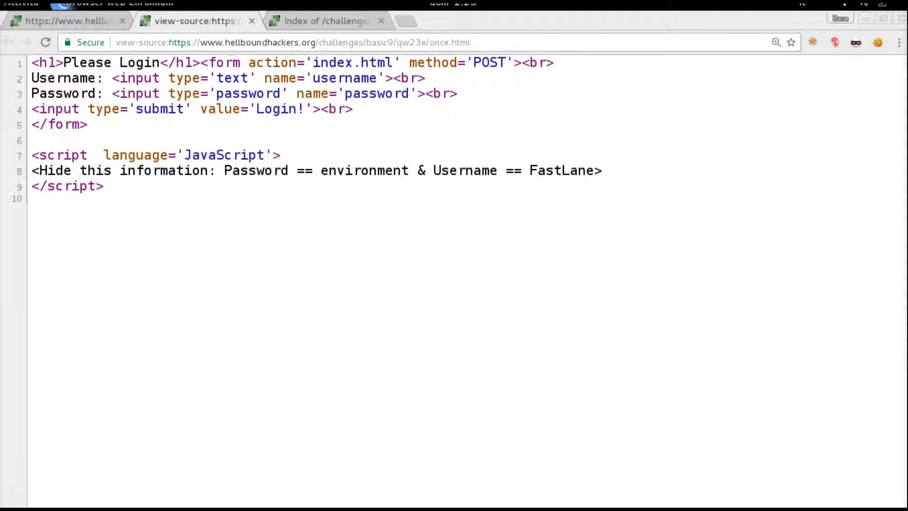
double_click(561, 170)
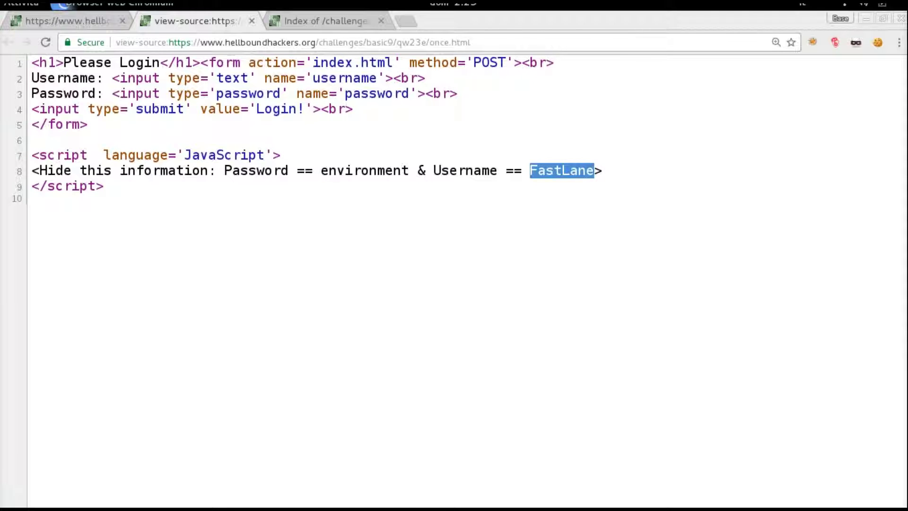
right_click(558, 169)
click(591, 180)
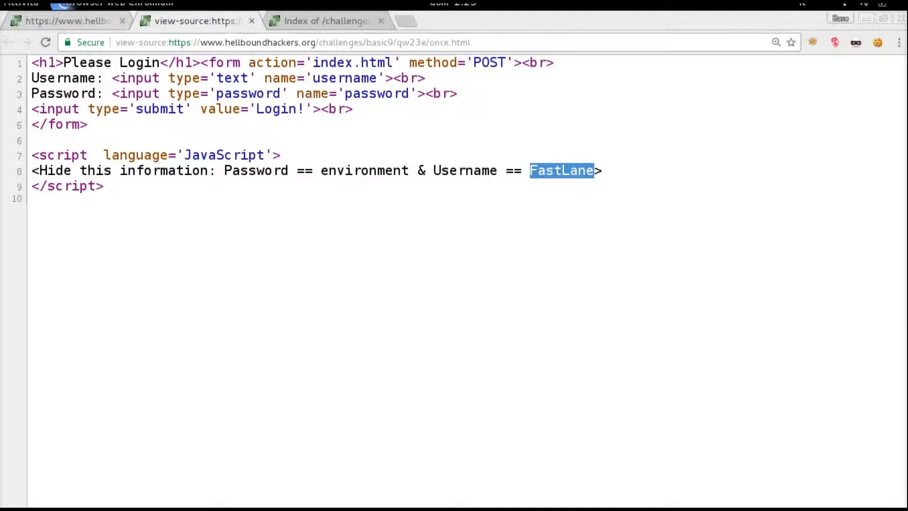
Step: Paste the copied username into the login form's Username field
key(ctrl+Page_Up)
click(163, 150)
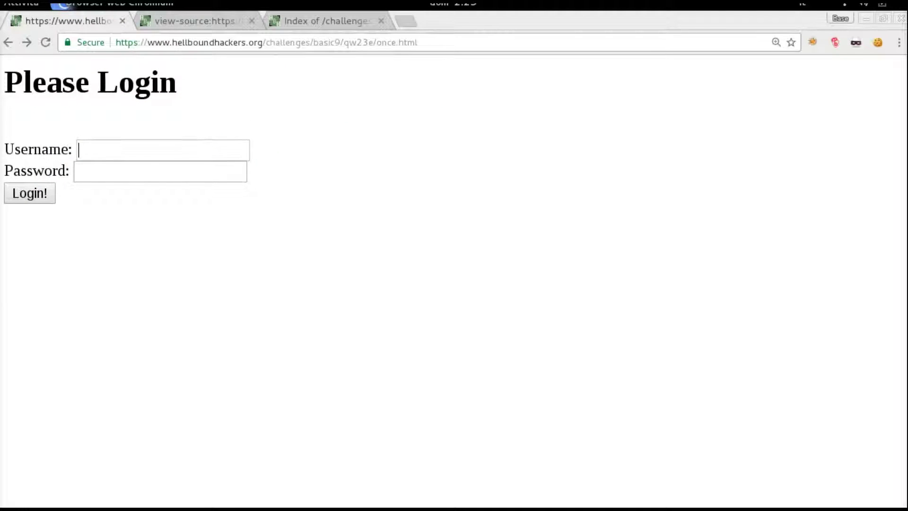
key(ctrl+v)
click(160, 171)
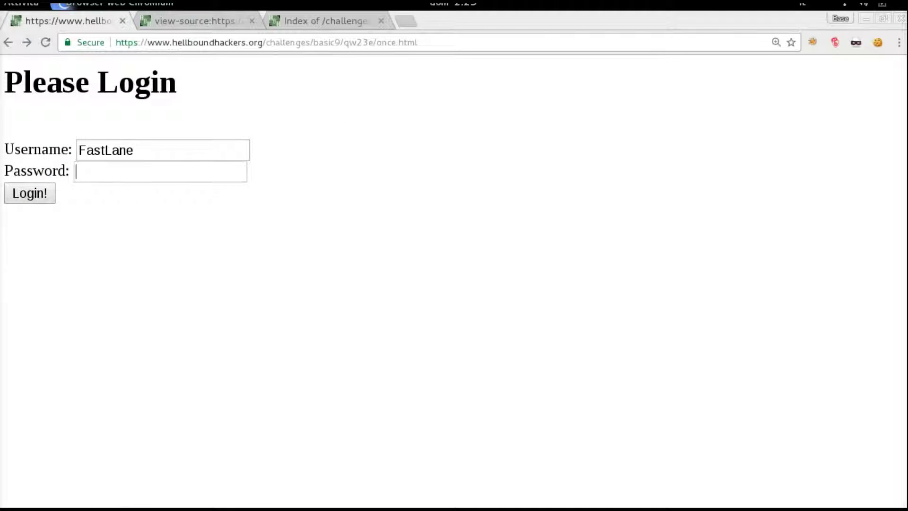
Step: Take the hidden password from the source, enter it as Password and submit the login
key(ctrl+Page_Up)
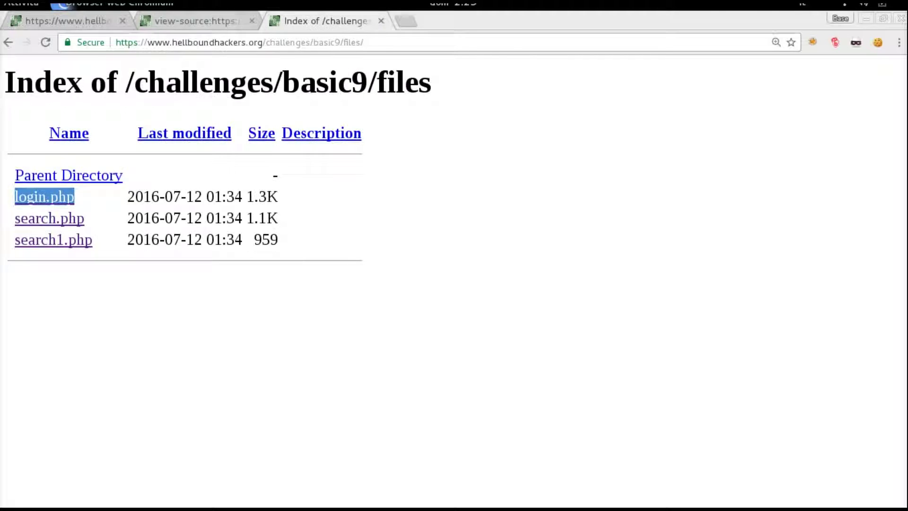
key(ctrl+Page_Up)
double_click(365, 170)
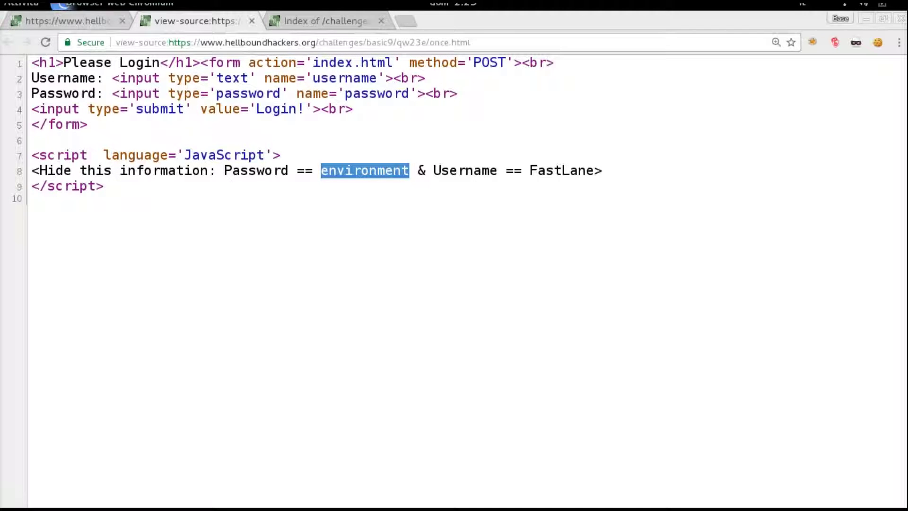
key(ctrl+Page_Up)
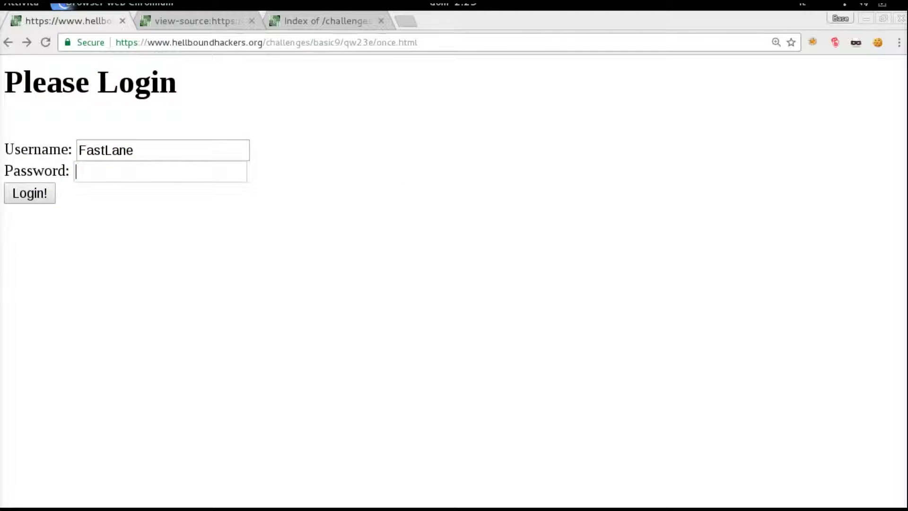
key(ctrl+v)
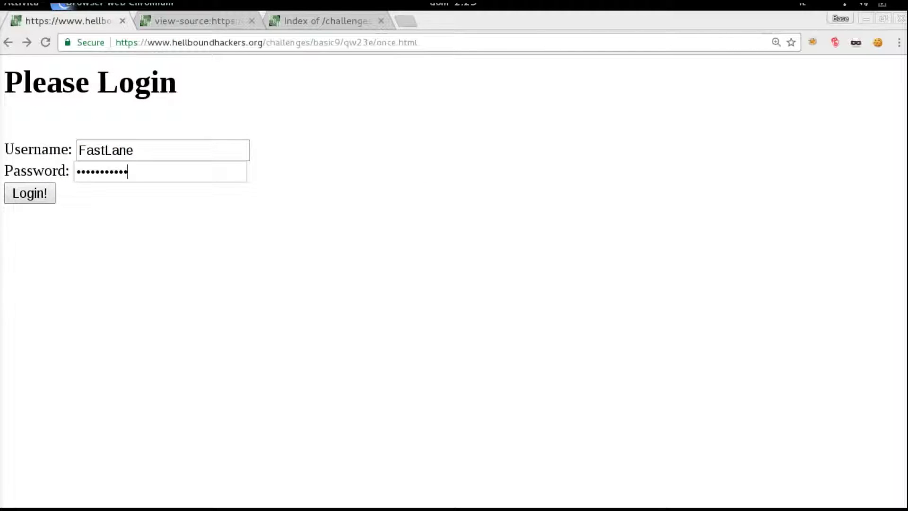
key(Return)
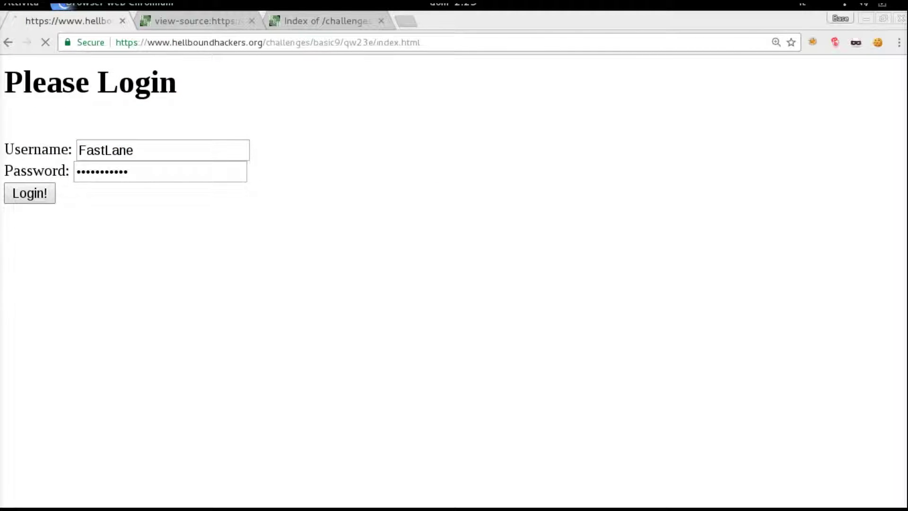
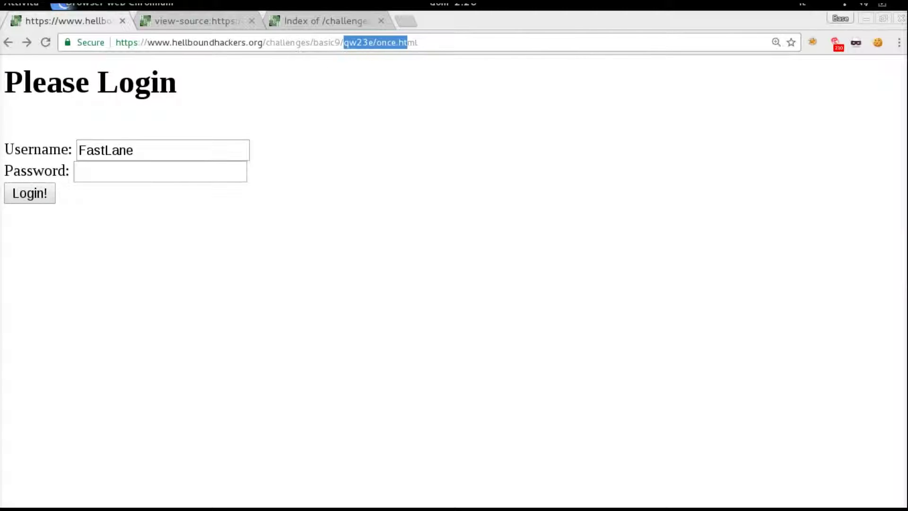
Step: Trim 'qw23e/once.html' from the address to load the /challenges/basic9/ challenge page
key(shift+End)
key(BackSpace)
key(Return)
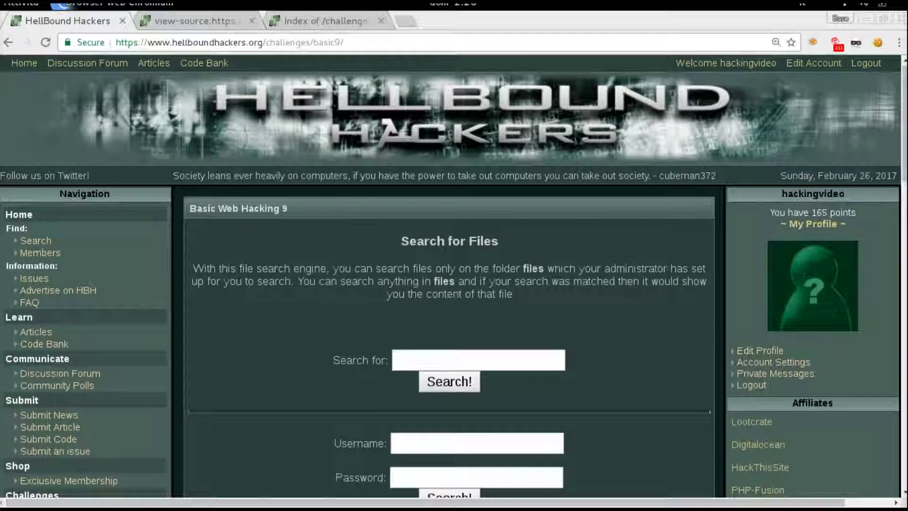
Step: Paste the password found in the page source into the challenge's Password field
scroll(455, 276, down, 2)
click(476, 435)
key(ctrl+v)
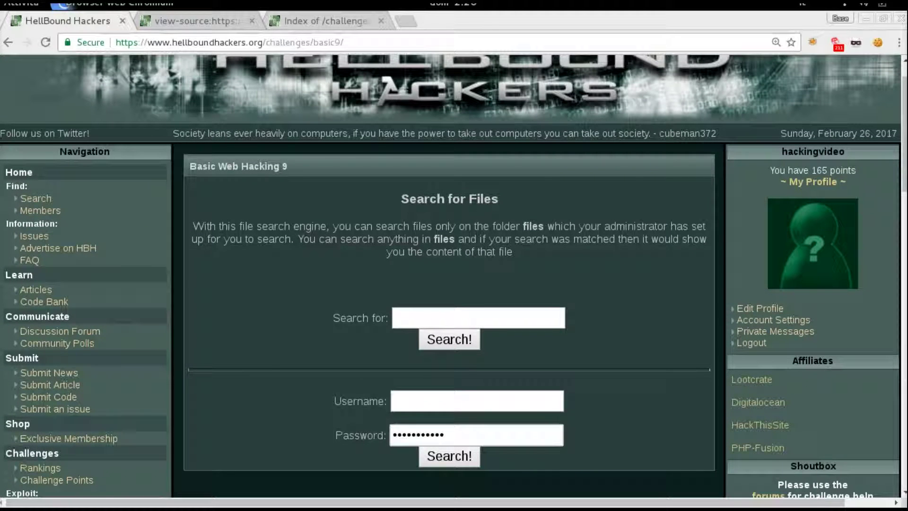
click(444, 434)
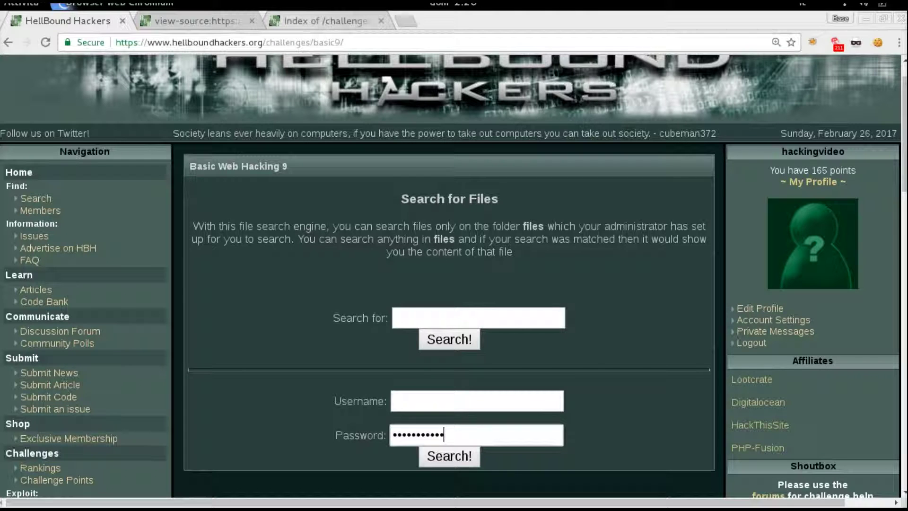